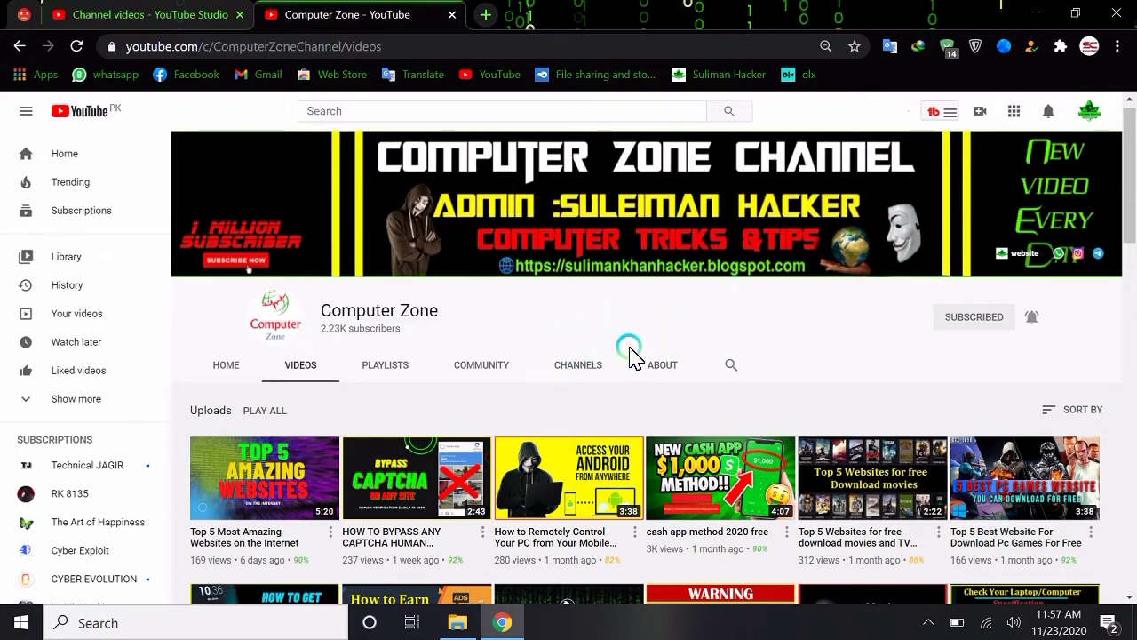
Minimize the browser, launch Format Factory from the desktop and dismiss its new-version download dialog
{"action": "left_click", "coordinate": [1032, 14]}
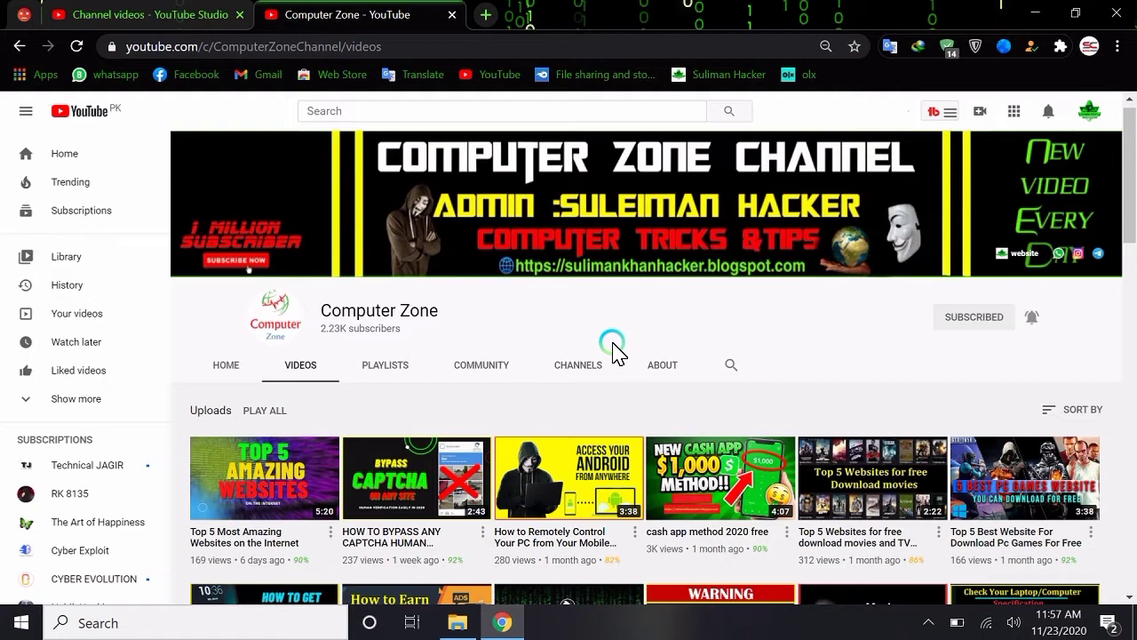
{"action": "left_click", "coordinate": [1036, 11]}
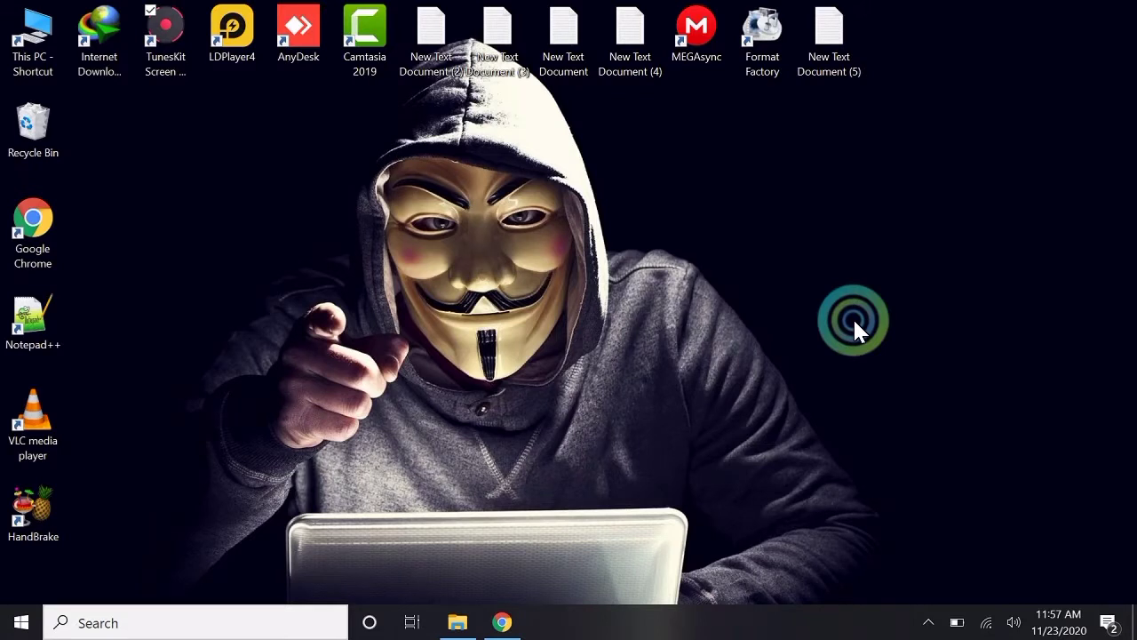
{"action": "double_click", "coordinate": [766, 43]}
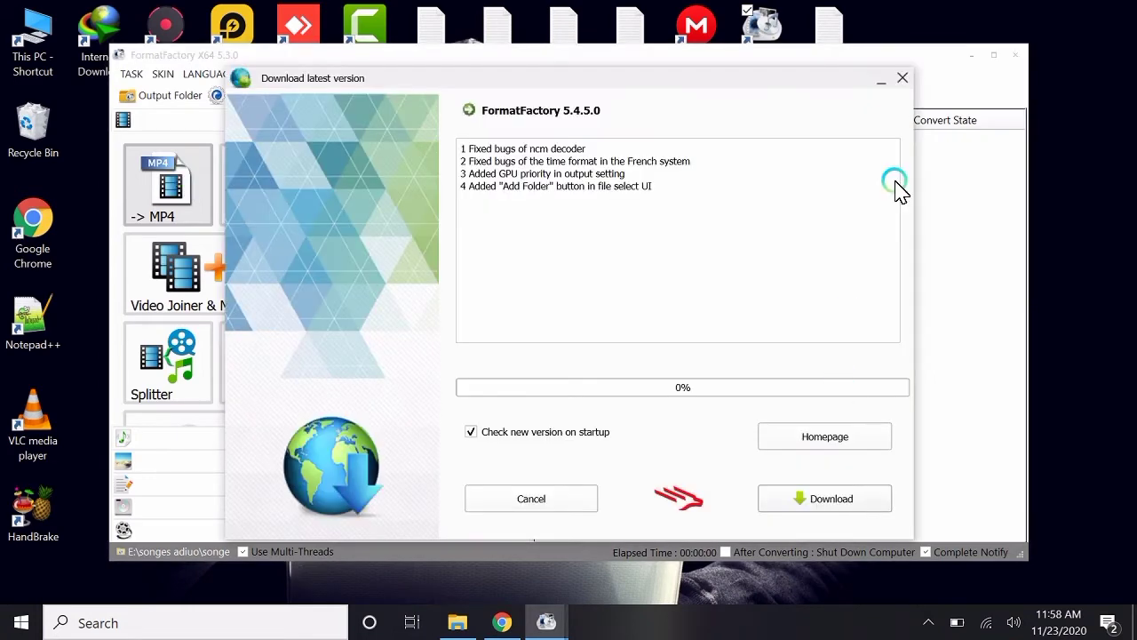
{"action": "left_click", "coordinate": [906, 80]}
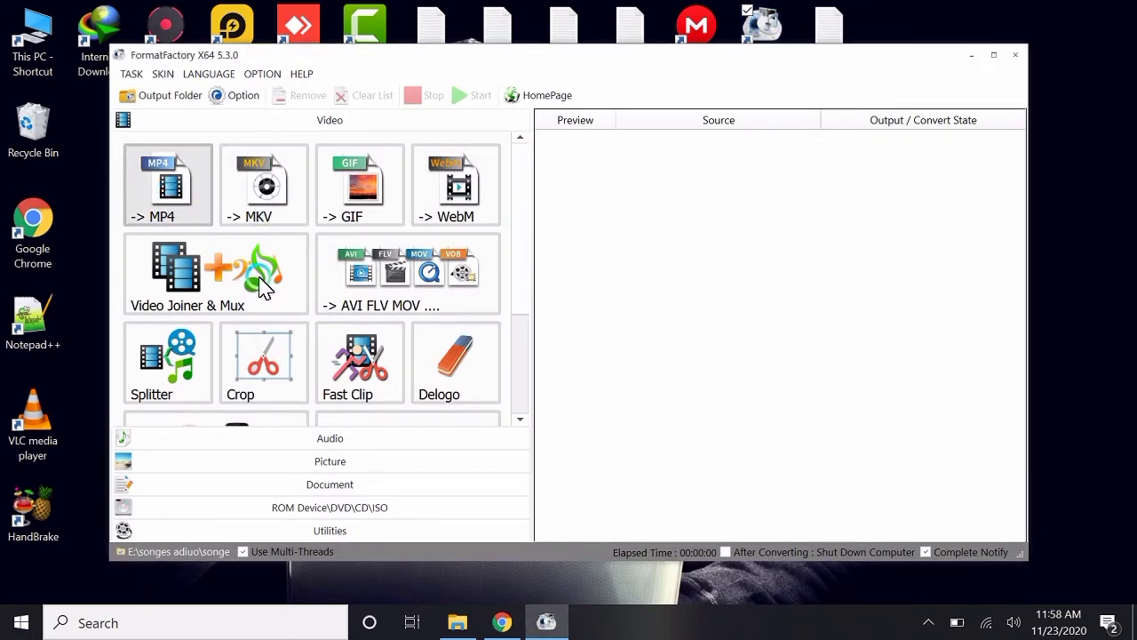
Examine the conversion formats and editing tools offered in the Video and Audio categories
{"action": "scroll", "coordinate": [311, 351], "scroll_direction": "down", "scroll_amount": 1}
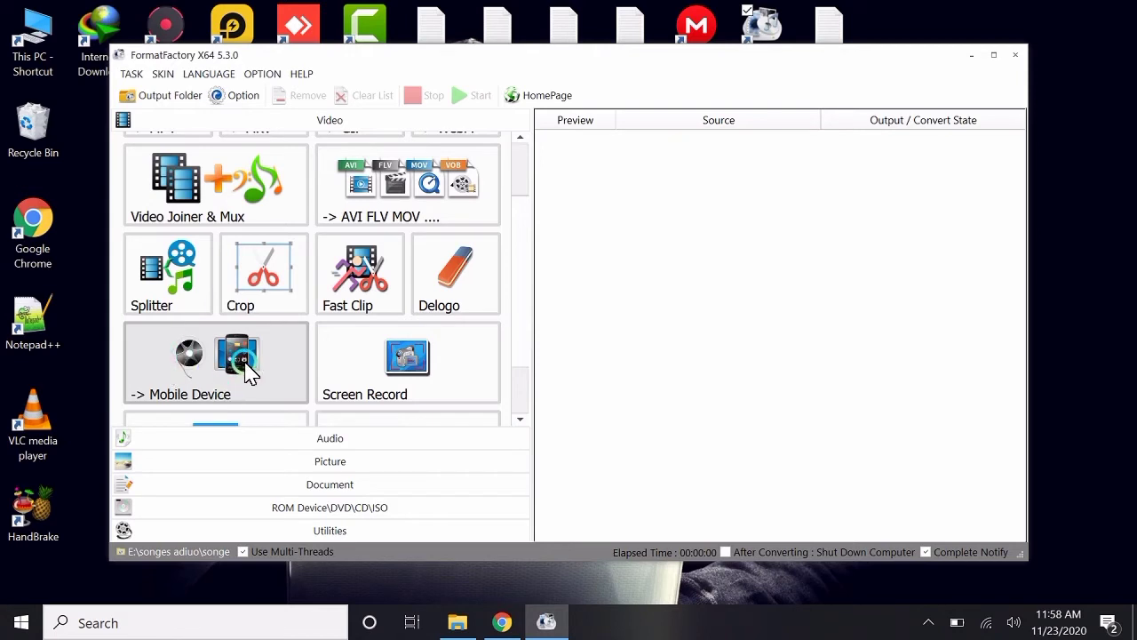
{"action": "scroll", "coordinate": [249, 373], "scroll_direction": "up", "scroll_amount": 1}
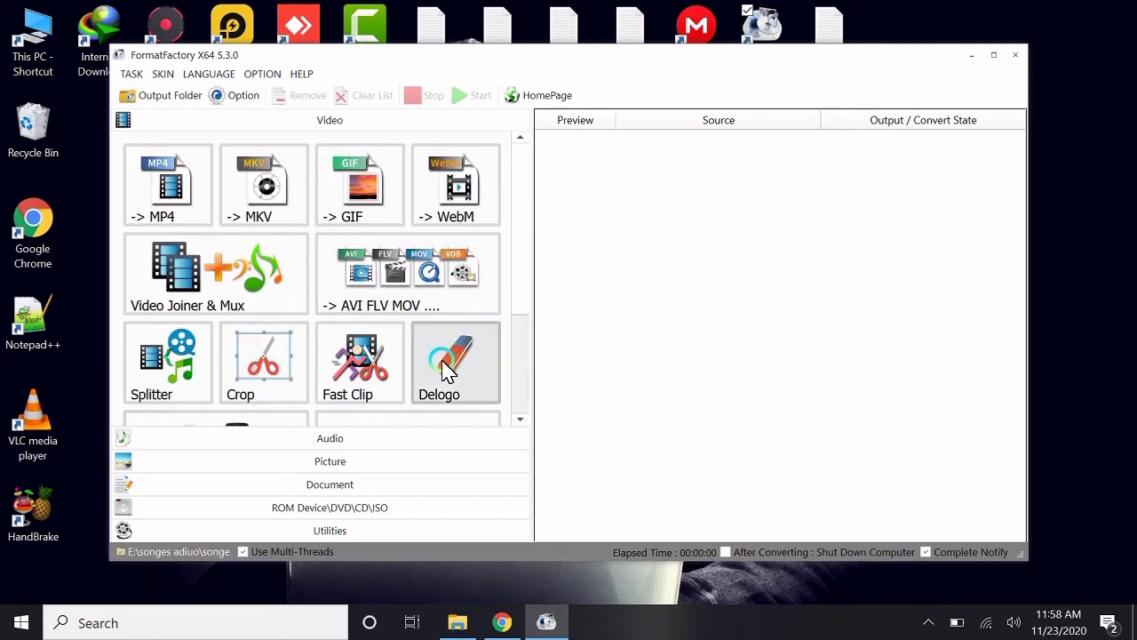
{"action": "scroll", "coordinate": [338, 390], "scroll_direction": "down", "scroll_amount": 1}
{"action": "left_click", "coordinate": [372, 439]}
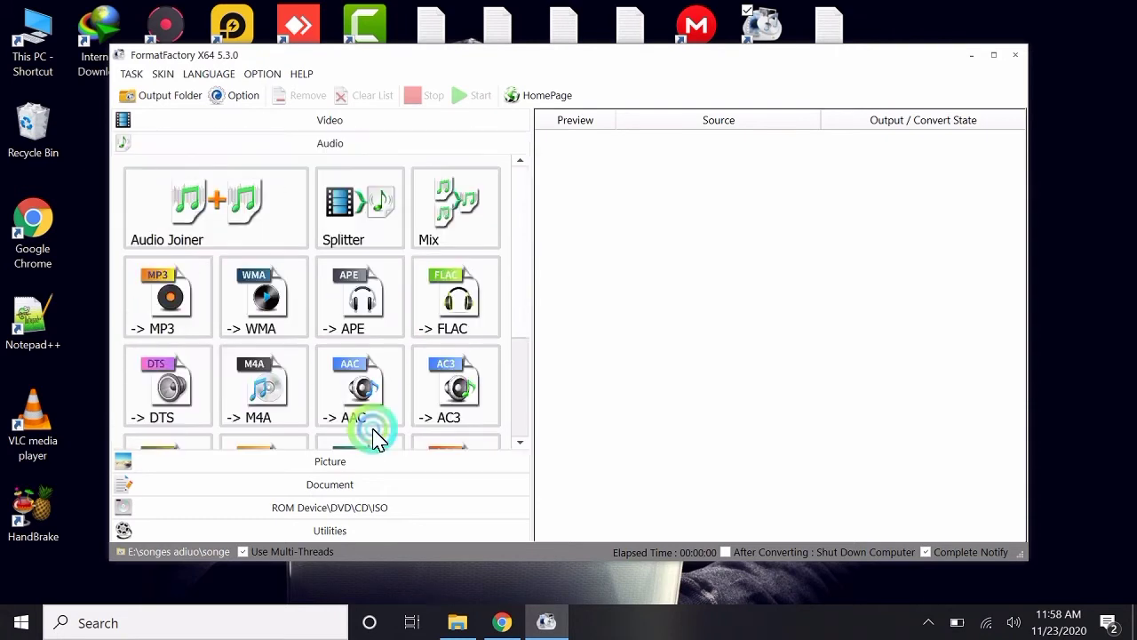
{"action": "left_click", "coordinate": [182, 219]}
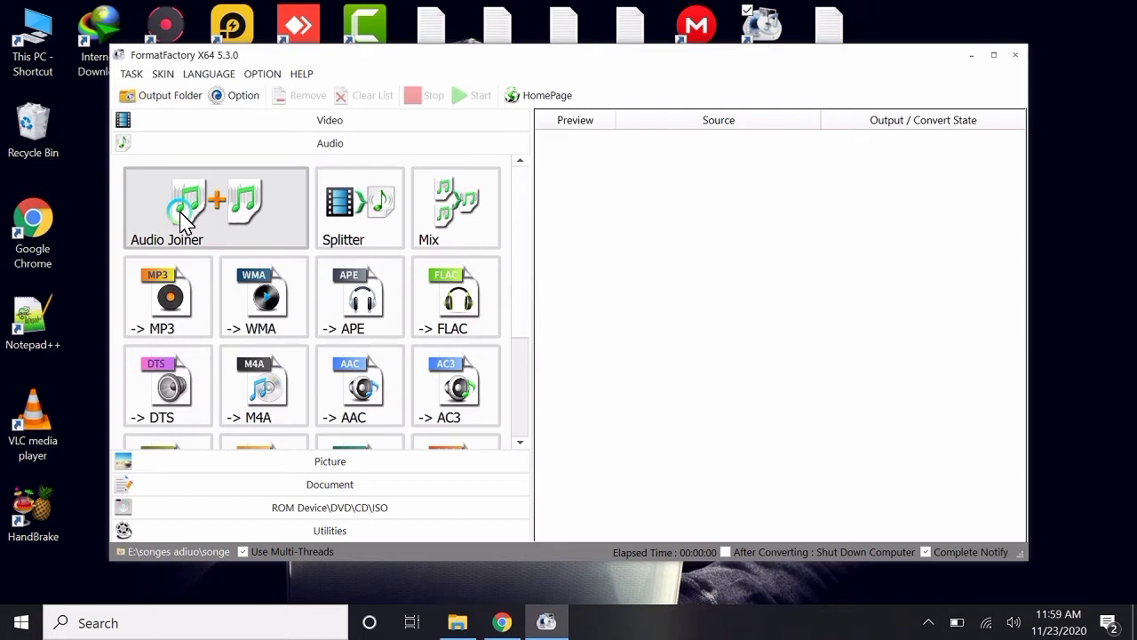
{"action": "left_click", "coordinate": [373, 233]}
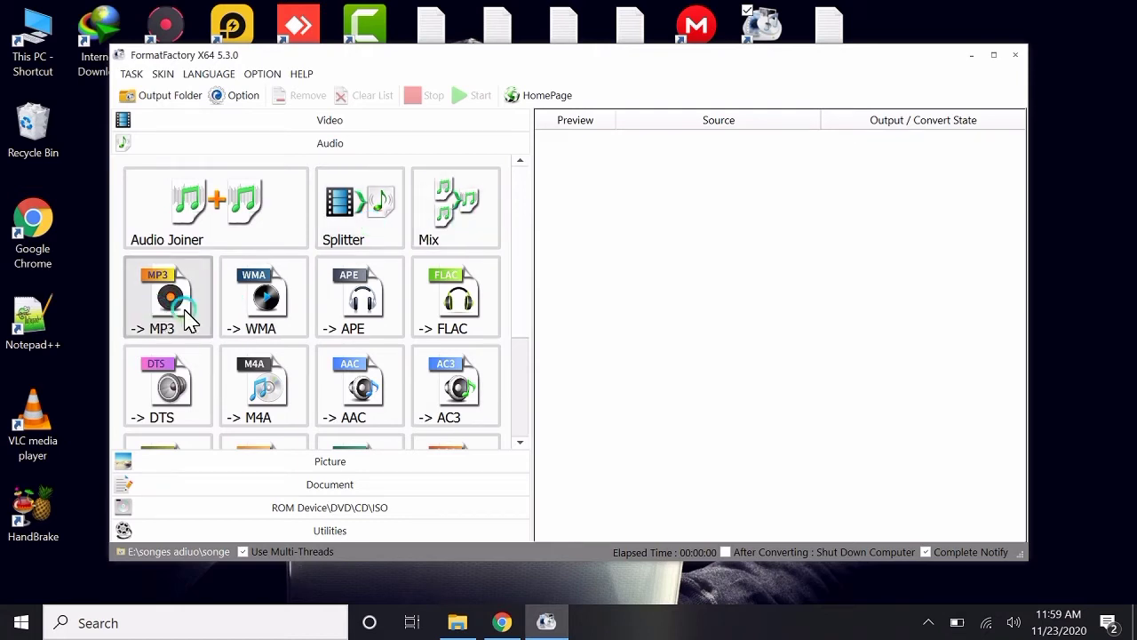
{"action": "left_click", "coordinate": [136, 308]}
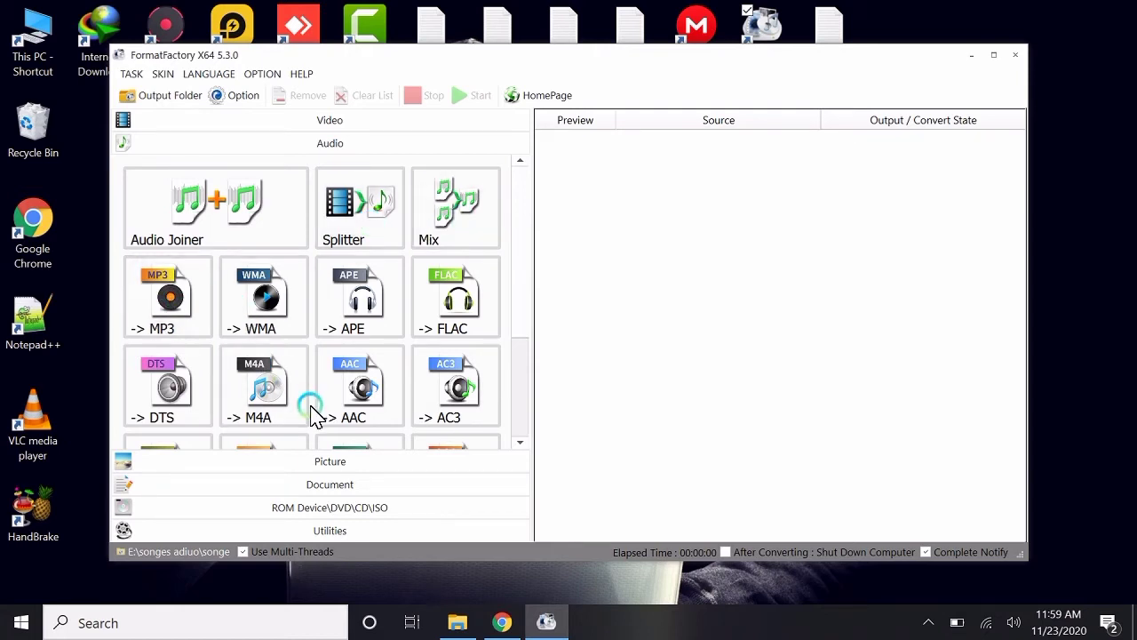
{"action": "scroll", "coordinate": [338, 391], "scroll_direction": "down", "scroll_amount": 1}
{"action": "scroll", "coordinate": [338, 383], "scroll_direction": "down", "scroll_amount": 1}
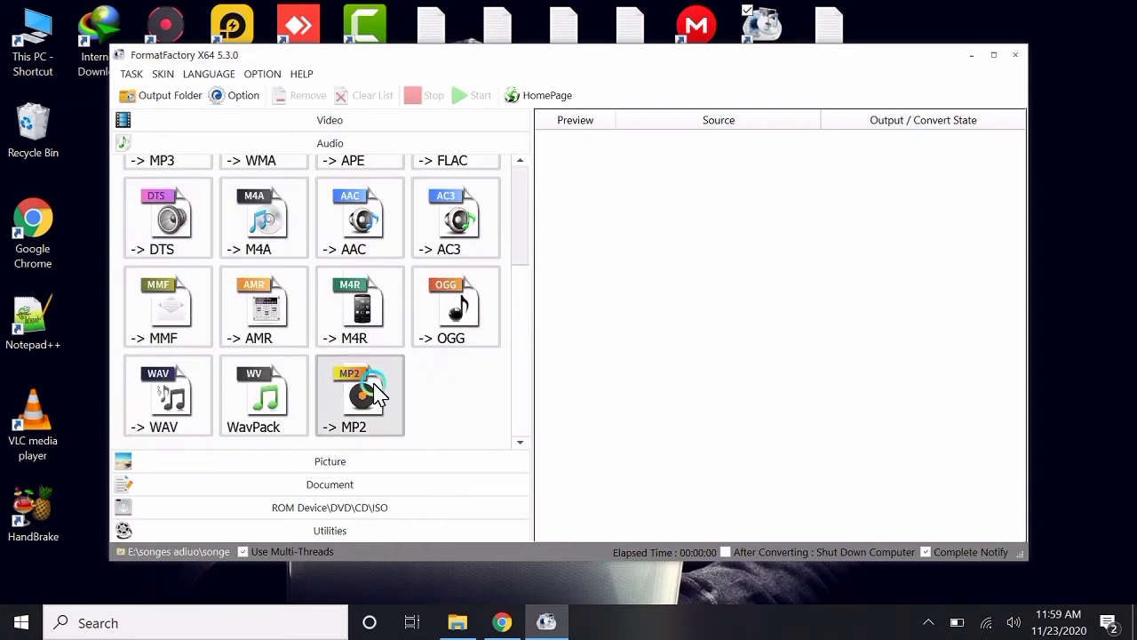
{"action": "scroll", "coordinate": [258, 378], "scroll_direction": "up", "scroll_amount": 1}
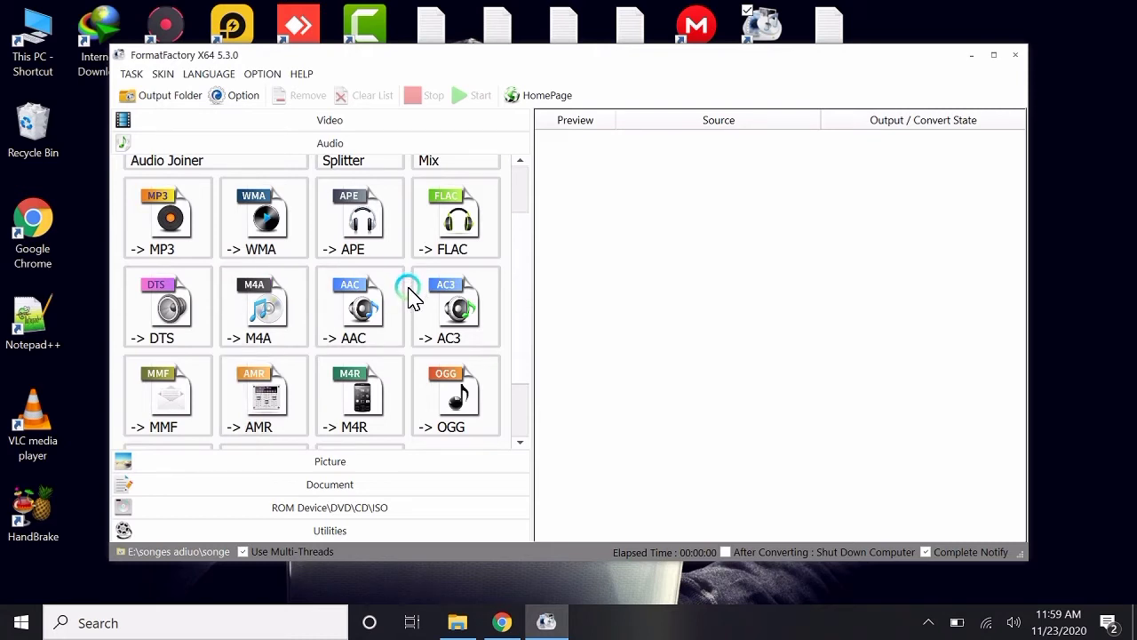
{"action": "scroll", "coordinate": [401, 299], "scroll_direction": "down", "scroll_amount": 1}
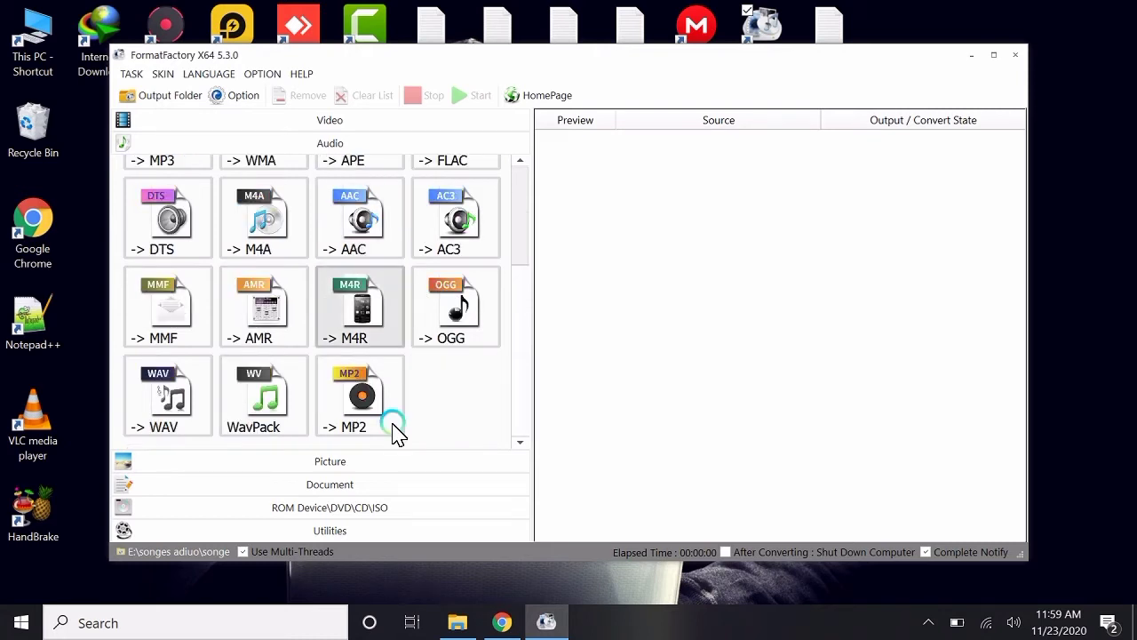
Examine the tools offered in the Picture, Document, ROM Device\DVD\CD\ISO and Utilities categories
{"action": "left_click", "coordinate": [376, 461]}
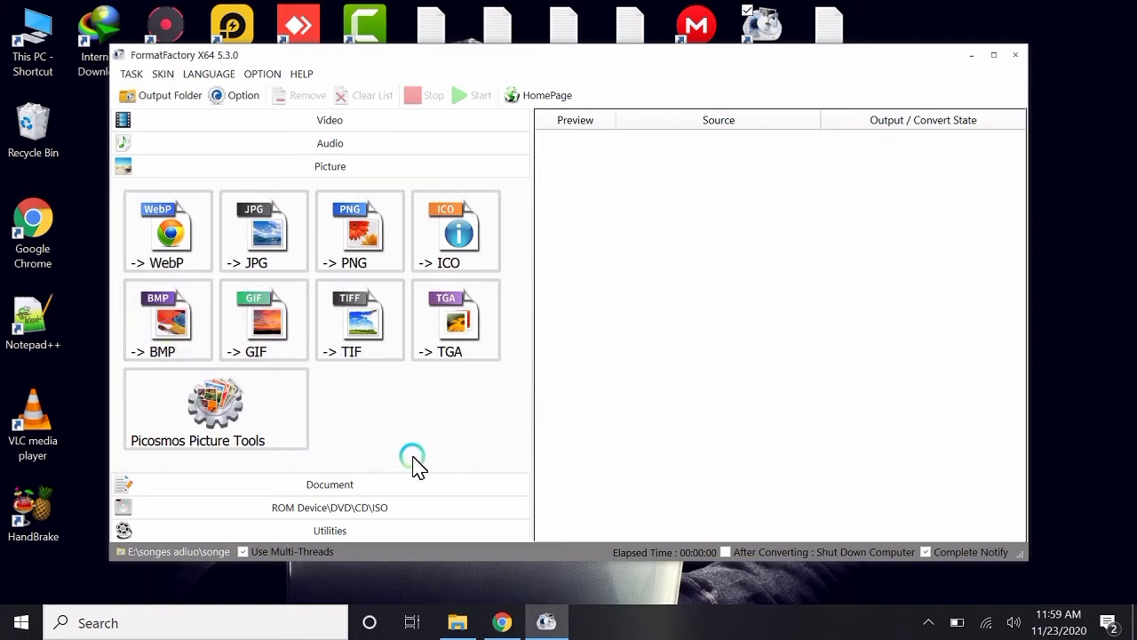
{"action": "left_click", "coordinate": [401, 484]}
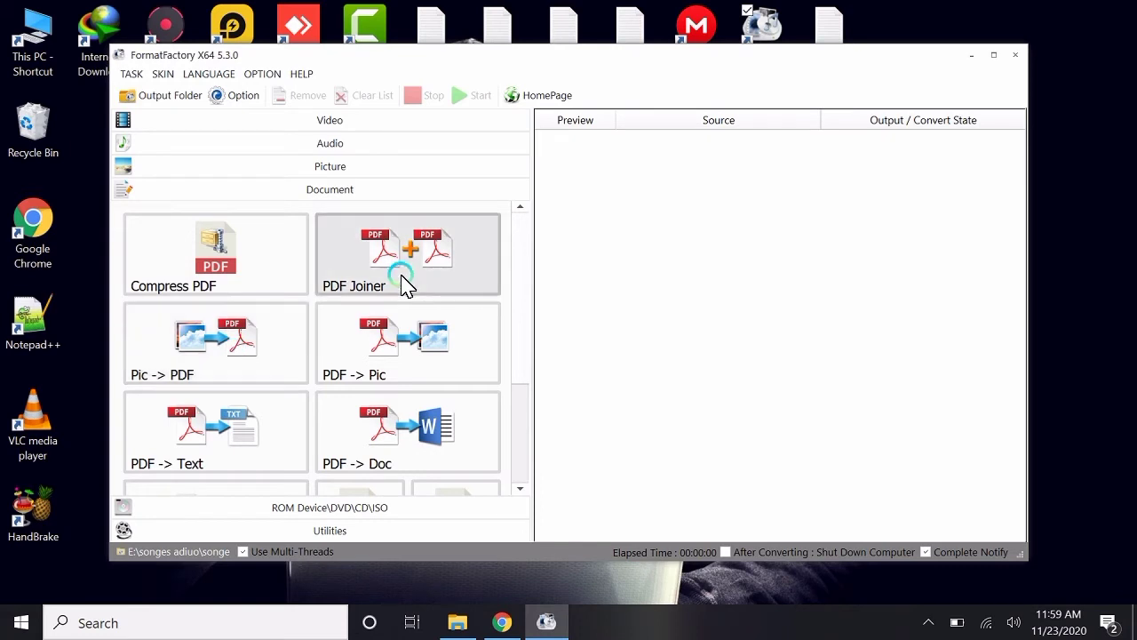
{"action": "scroll", "coordinate": [240, 316], "scroll_direction": "down", "scroll_amount": 1}
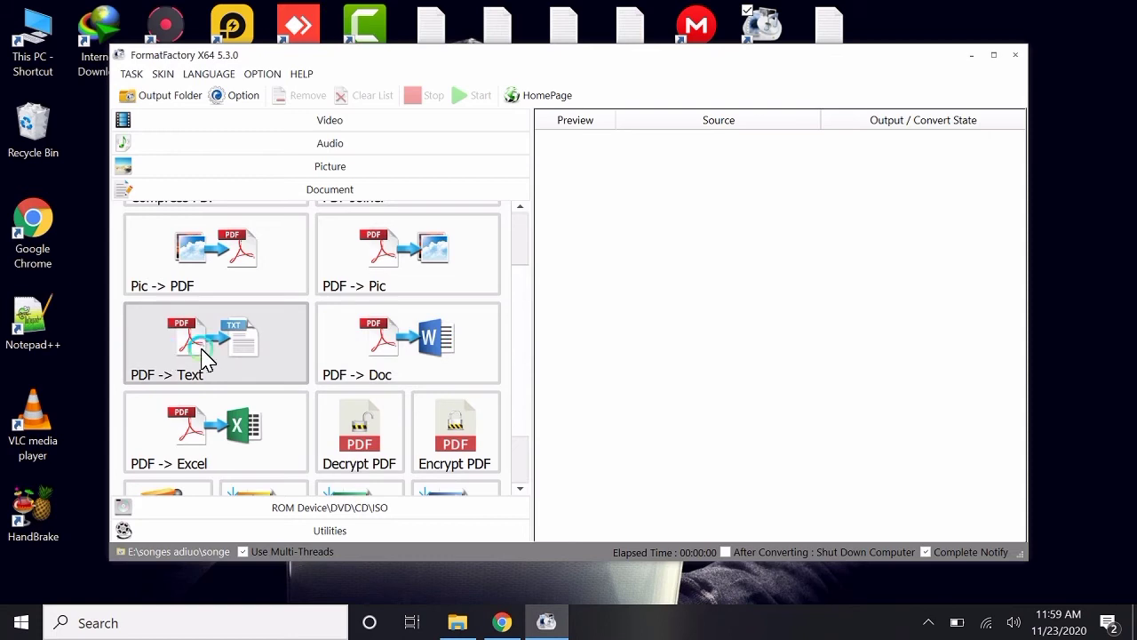
{"action": "scroll", "coordinate": [203, 355], "scroll_direction": "down", "scroll_amount": 1}
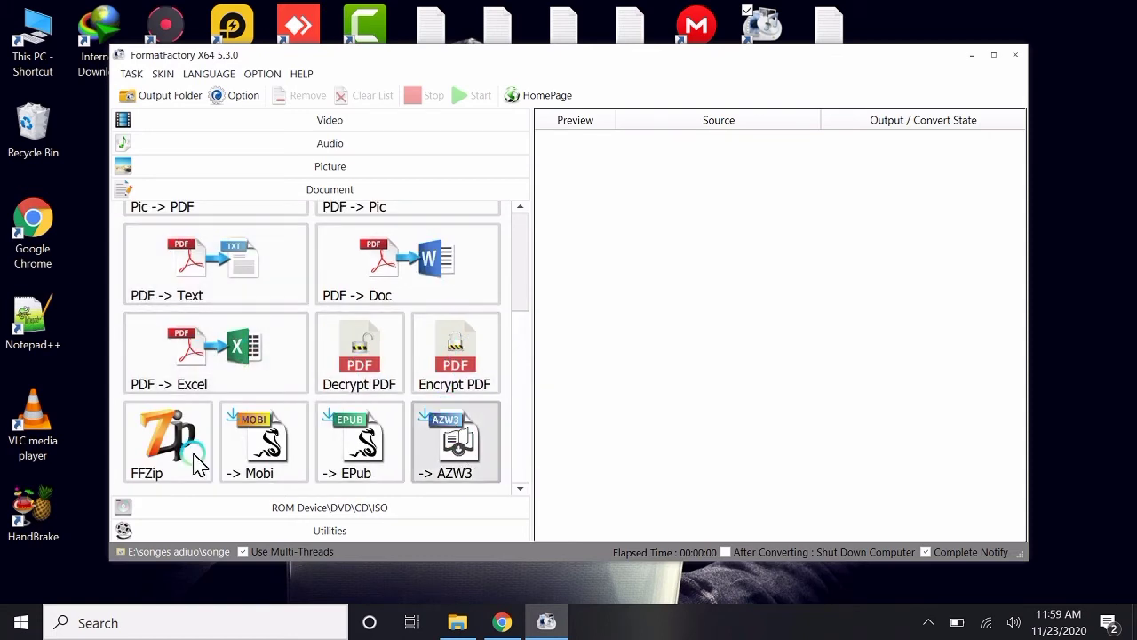
{"action": "left_click", "coordinate": [398, 501]}
{"action": "left_click", "coordinate": [376, 529]}
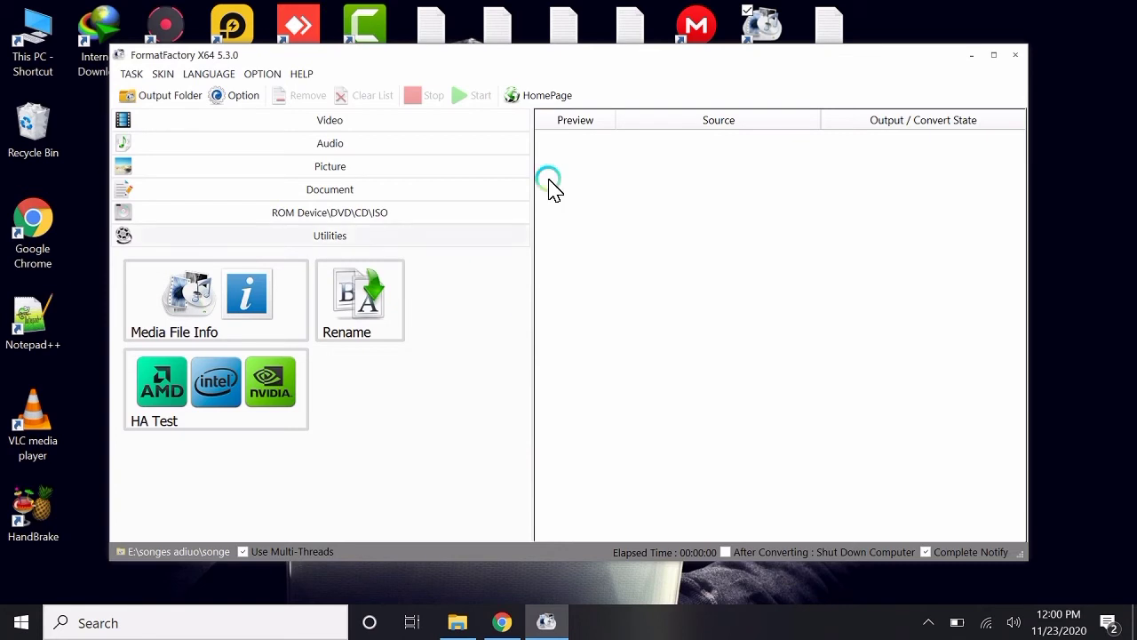
{"action": "left_click", "coordinate": [445, 121]}
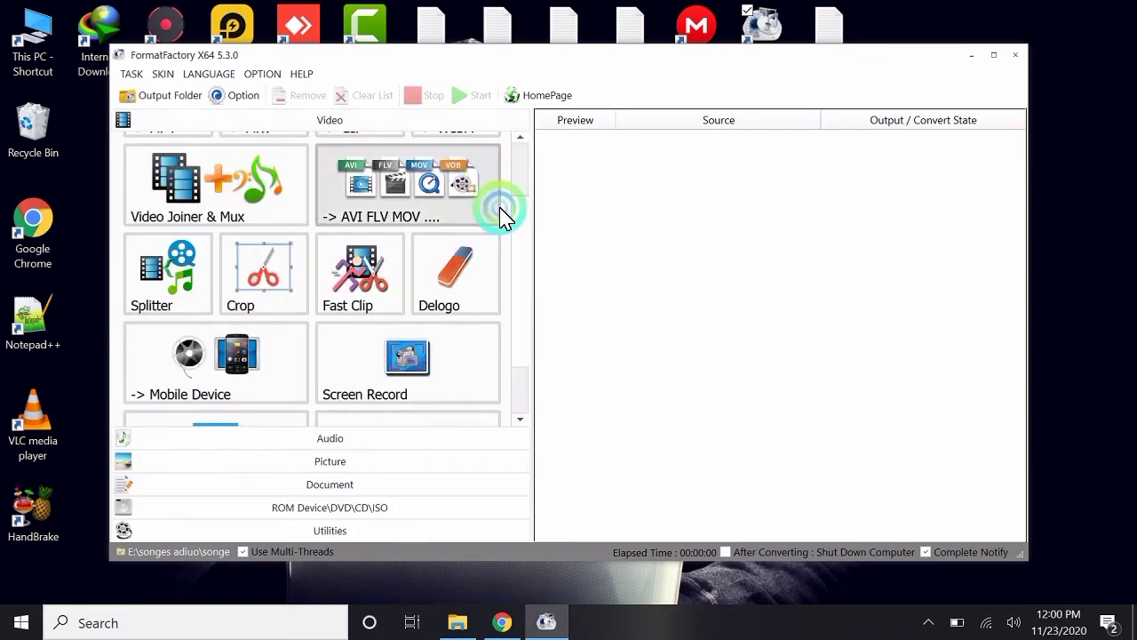
{"action": "scroll", "coordinate": [418, 347], "scroll_direction": "up", "scroll_amount": 2}
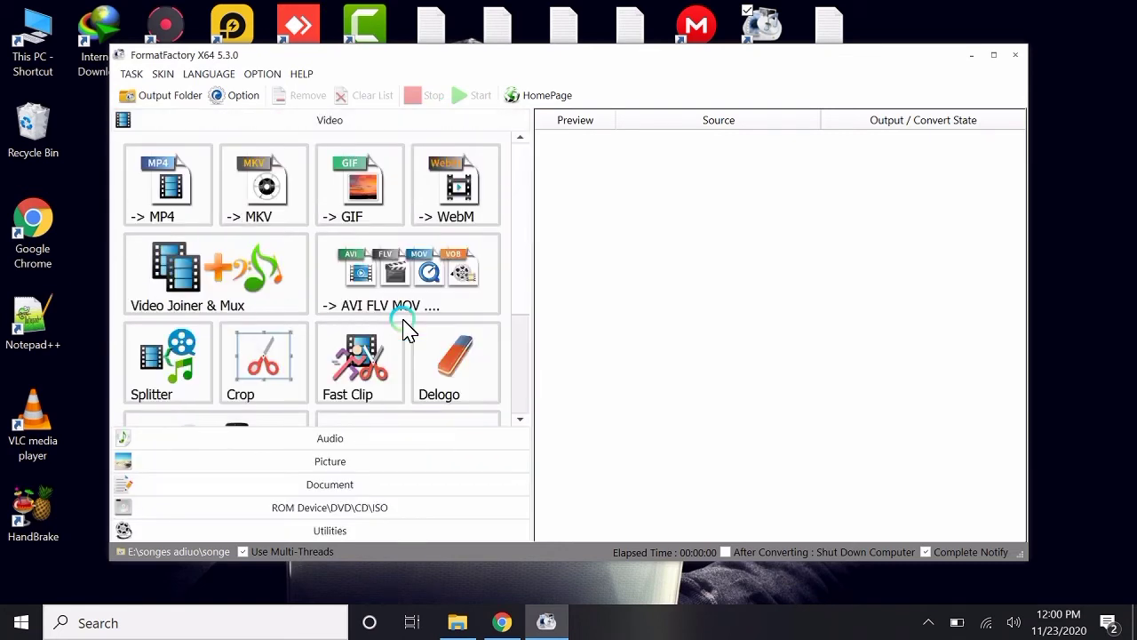
{"action": "left_click", "coordinate": [175, 203]}
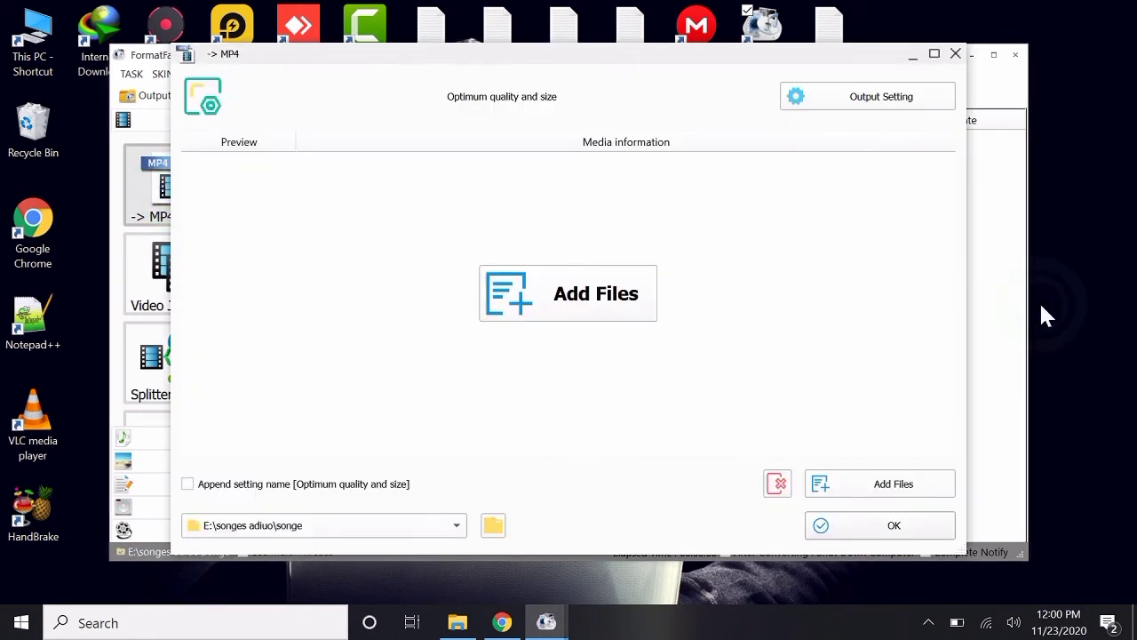
{"action": "left_click", "coordinate": [953, 54]}
Set up an audio conversion to MP3 and add the Untitled Project video from Camtasia's Untitled Project folder as source
{"action": "left_click", "coordinate": [395, 444]}
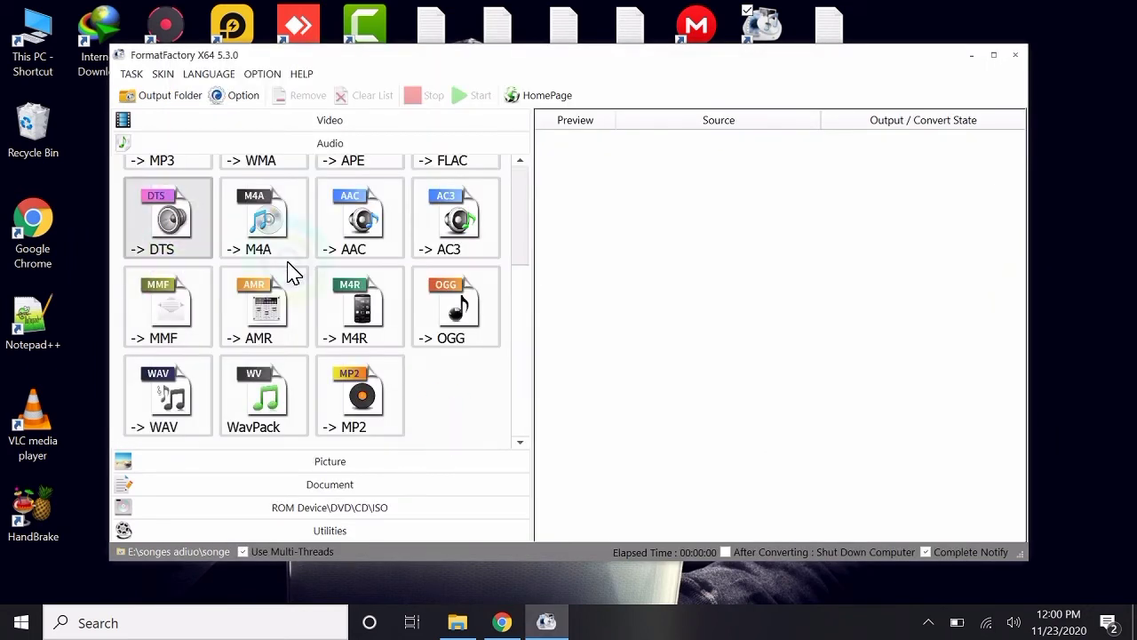
{"action": "scroll", "coordinate": [275, 262], "scroll_direction": "up", "scroll_amount": 3}
{"action": "left_click", "coordinate": [183, 306]}
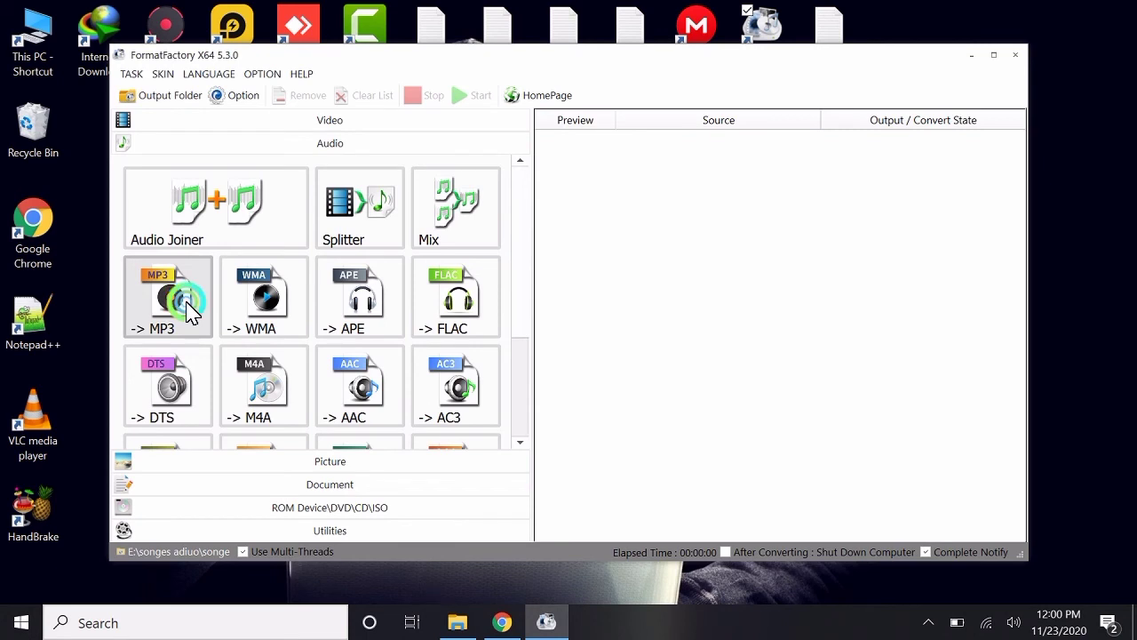
{"action": "left_click", "coordinate": [579, 306]}
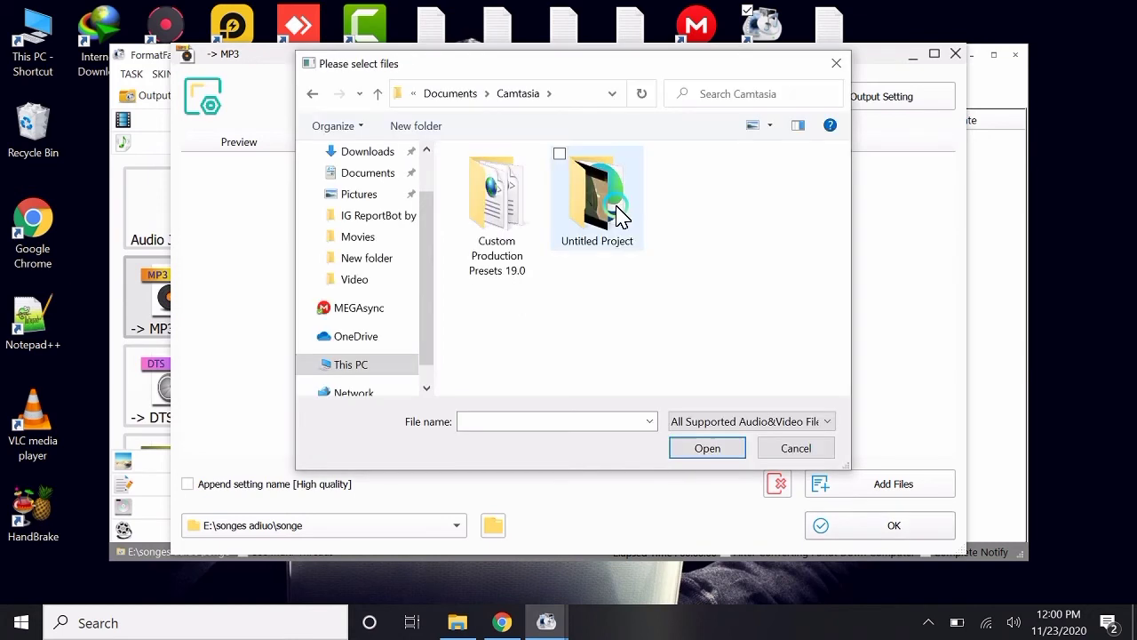
{"action": "left_click", "coordinate": [636, 232]}
{"action": "double_click", "coordinate": [636, 233]}
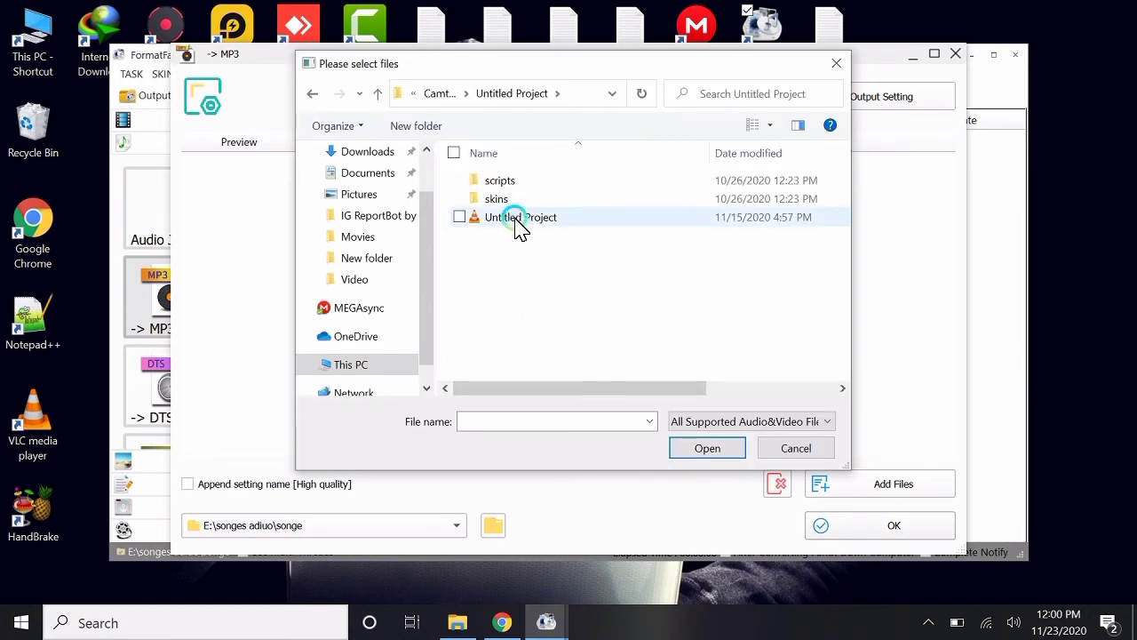
{"action": "left_click", "coordinate": [515, 219]}
{"action": "left_click", "coordinate": [678, 452]}
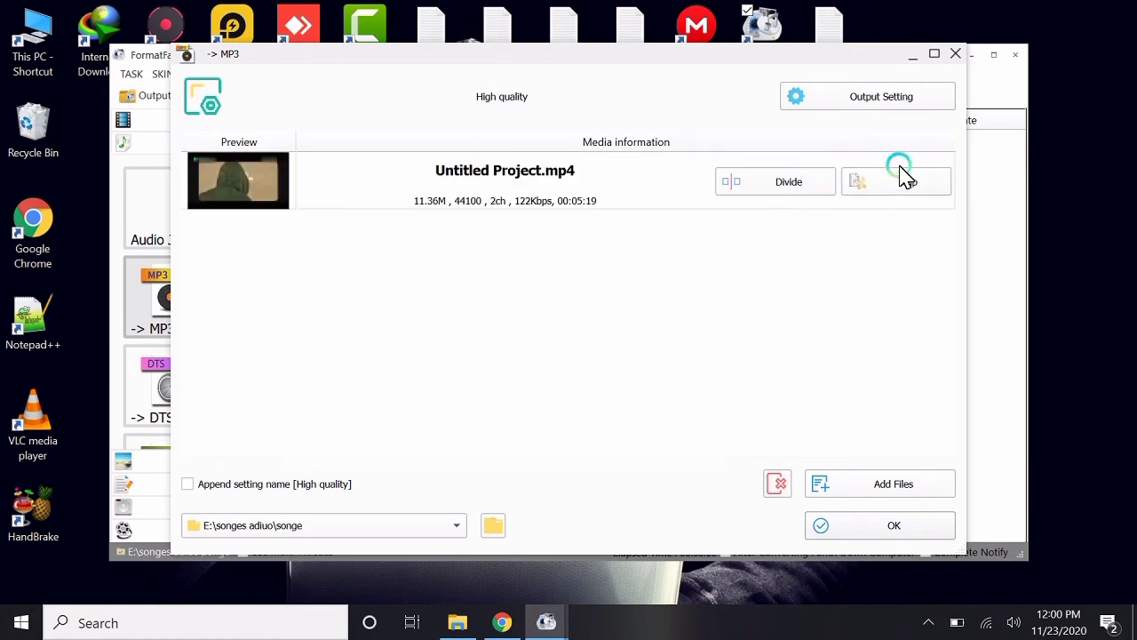
Accept the MP3 task for Untitled Project.mp4 into the conversion list and start converting it
{"action": "left_click", "coordinate": [878, 528]}
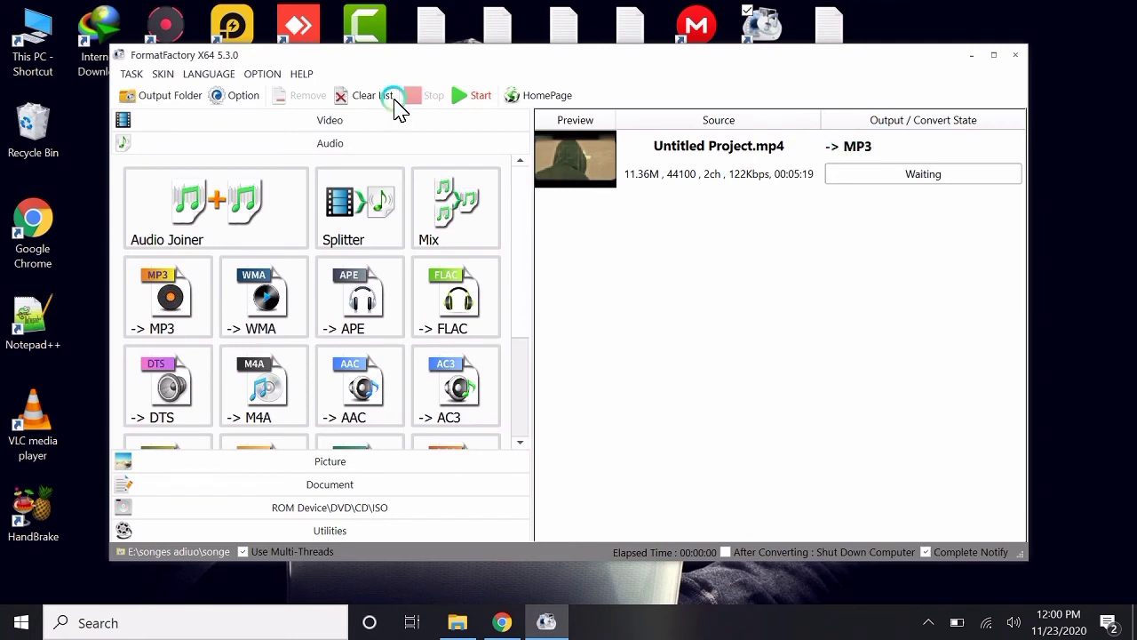
{"action": "left_click", "coordinate": [459, 99]}
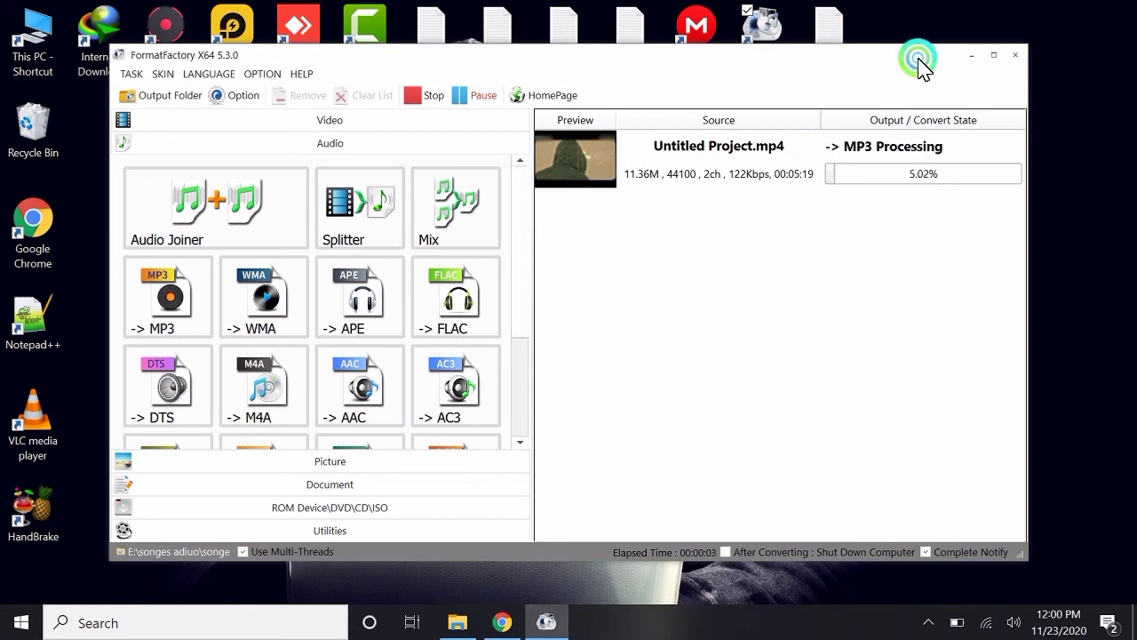
{"action": "left_click_drag", "start_coordinate": [922, 64], "coordinate": [889, 69]}
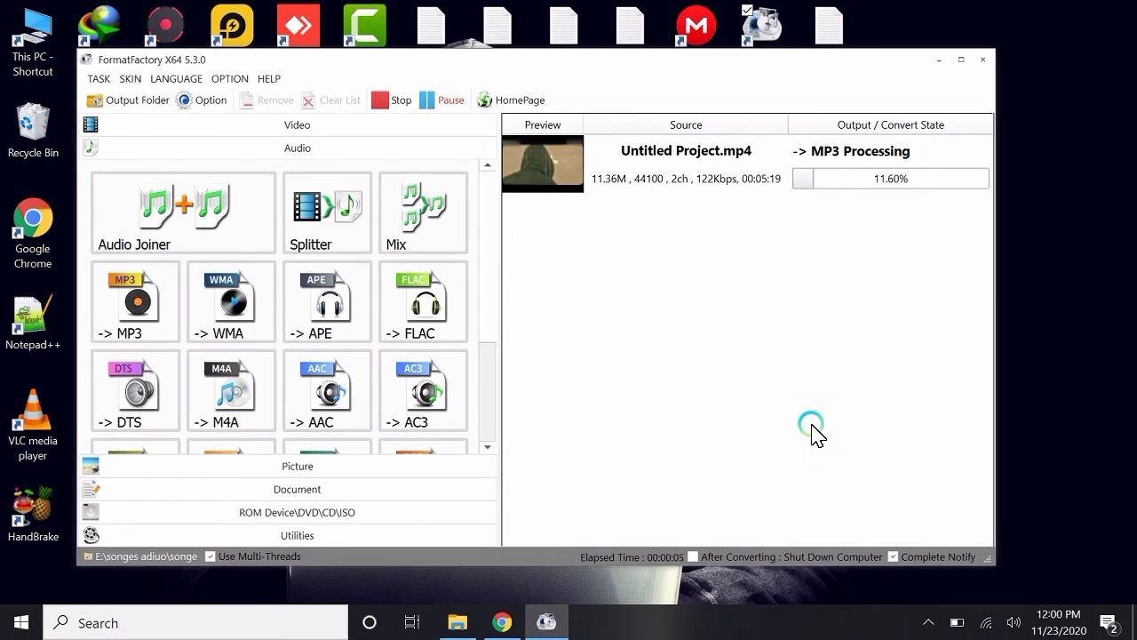